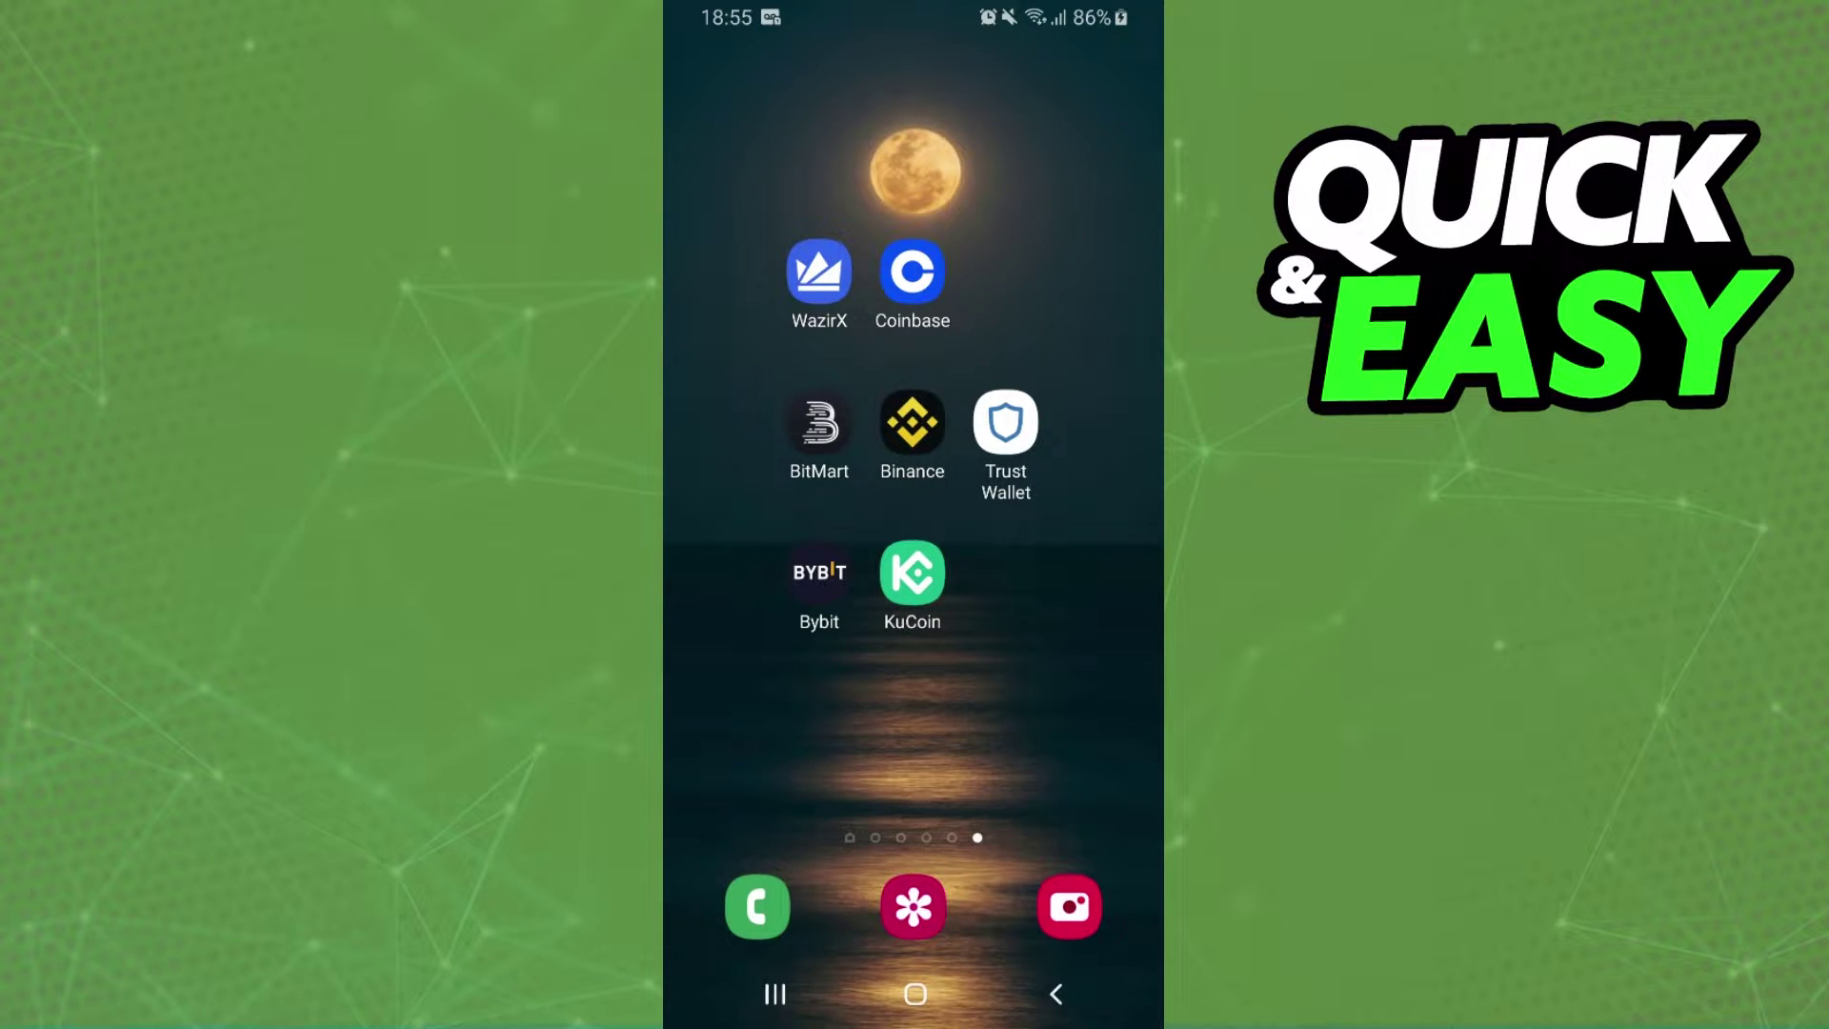
click(1007, 429)
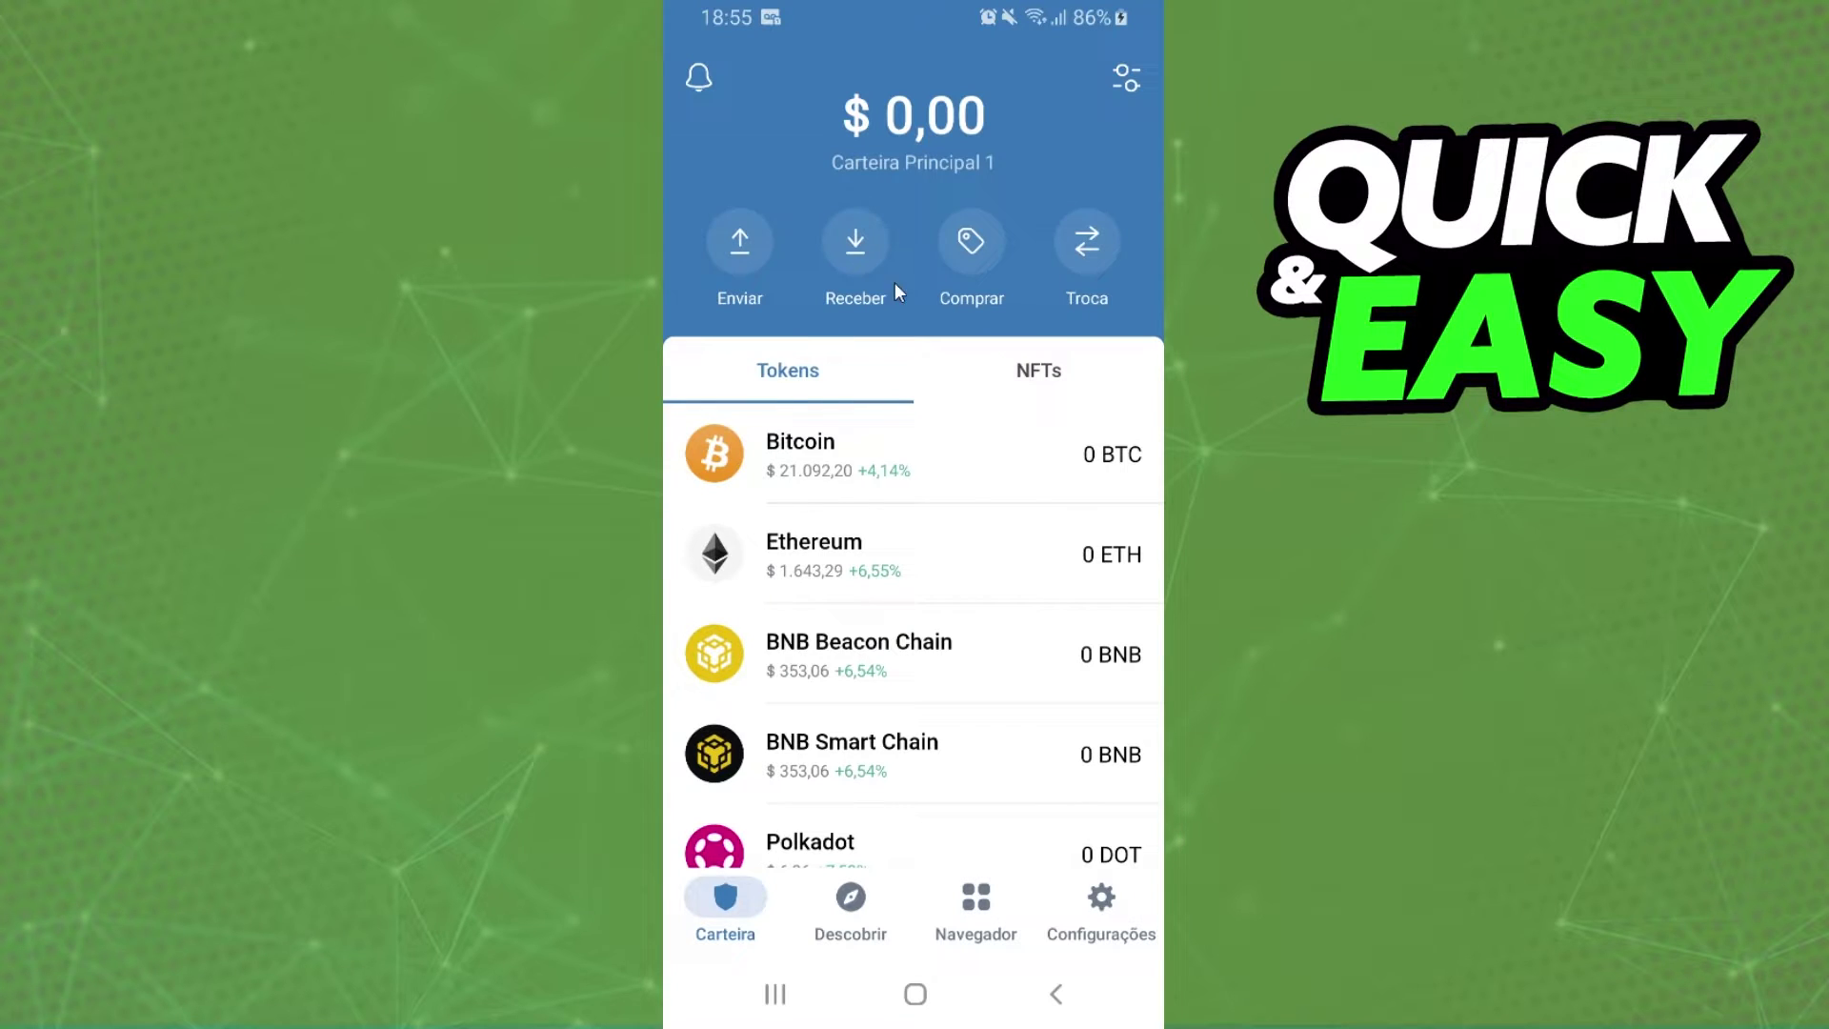
scroll(955, 715, down, 4)
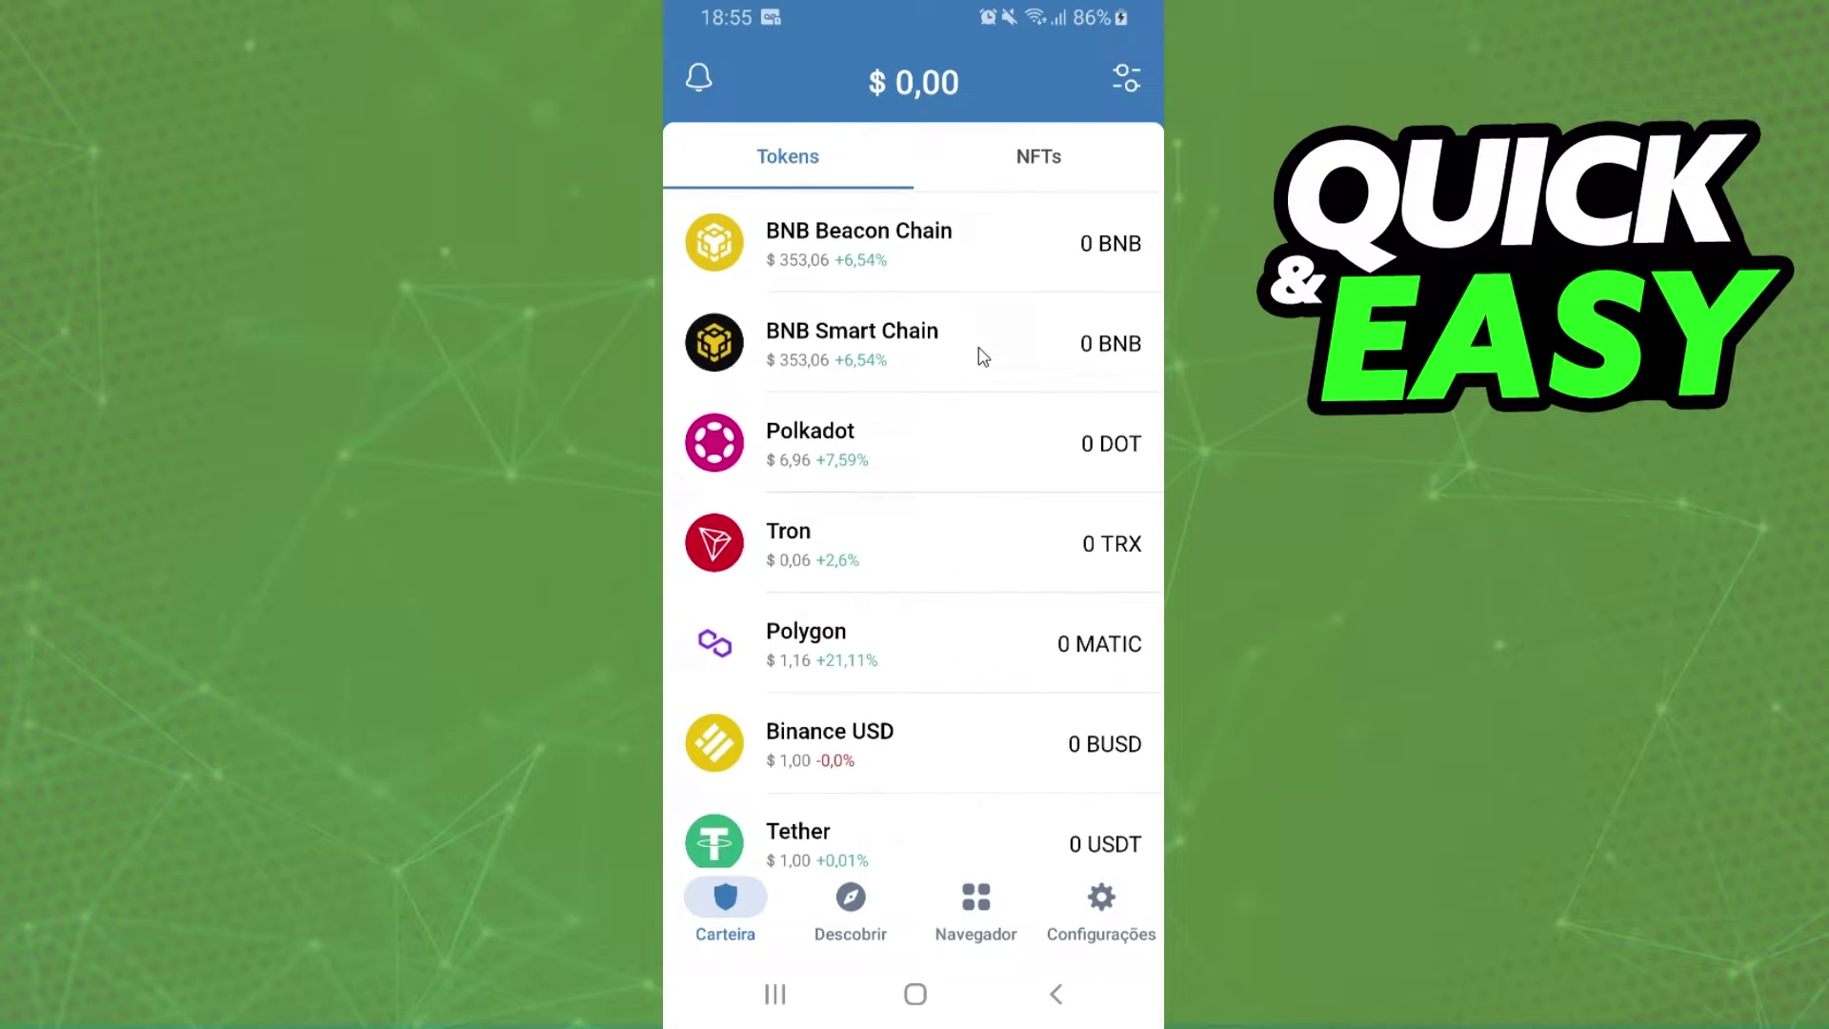
scroll(986, 558, down, 6)
scroll(944, 571, down, 3)
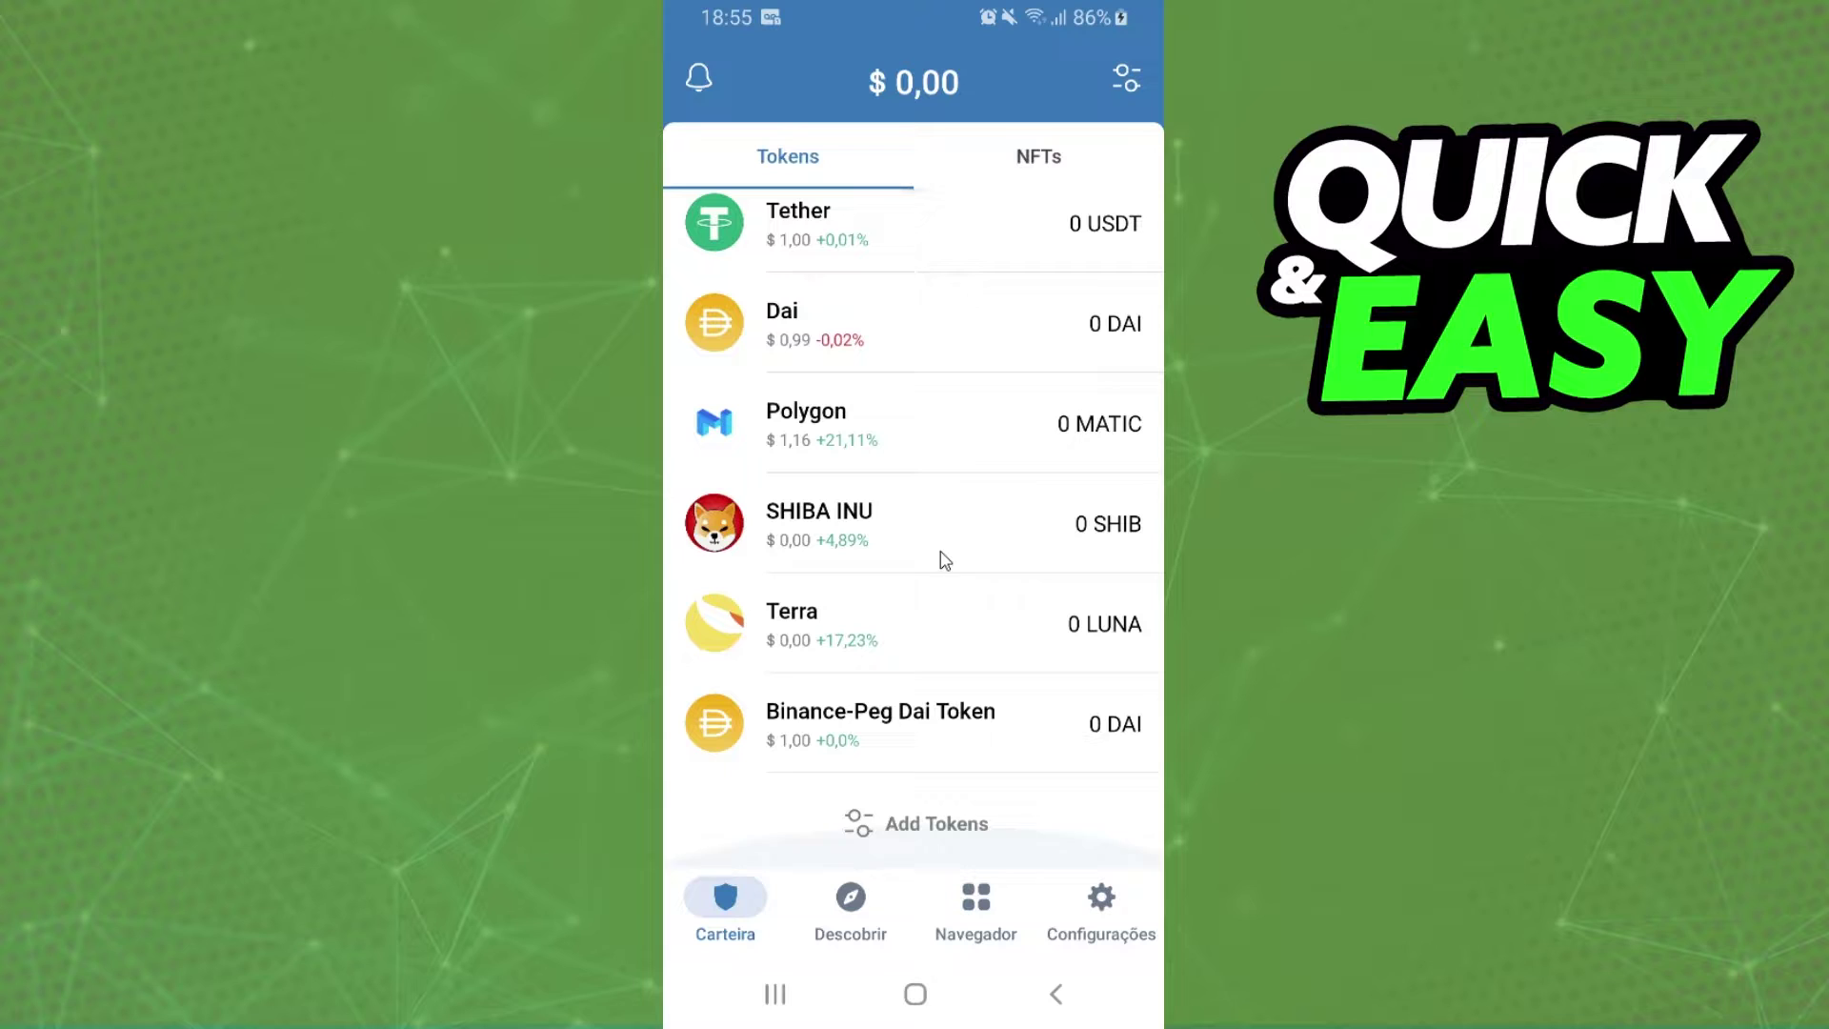
Verify the Tron (TRX) toggle is on in Add Tokens search for 'trx', then open Tron's coin page.
click(929, 829)
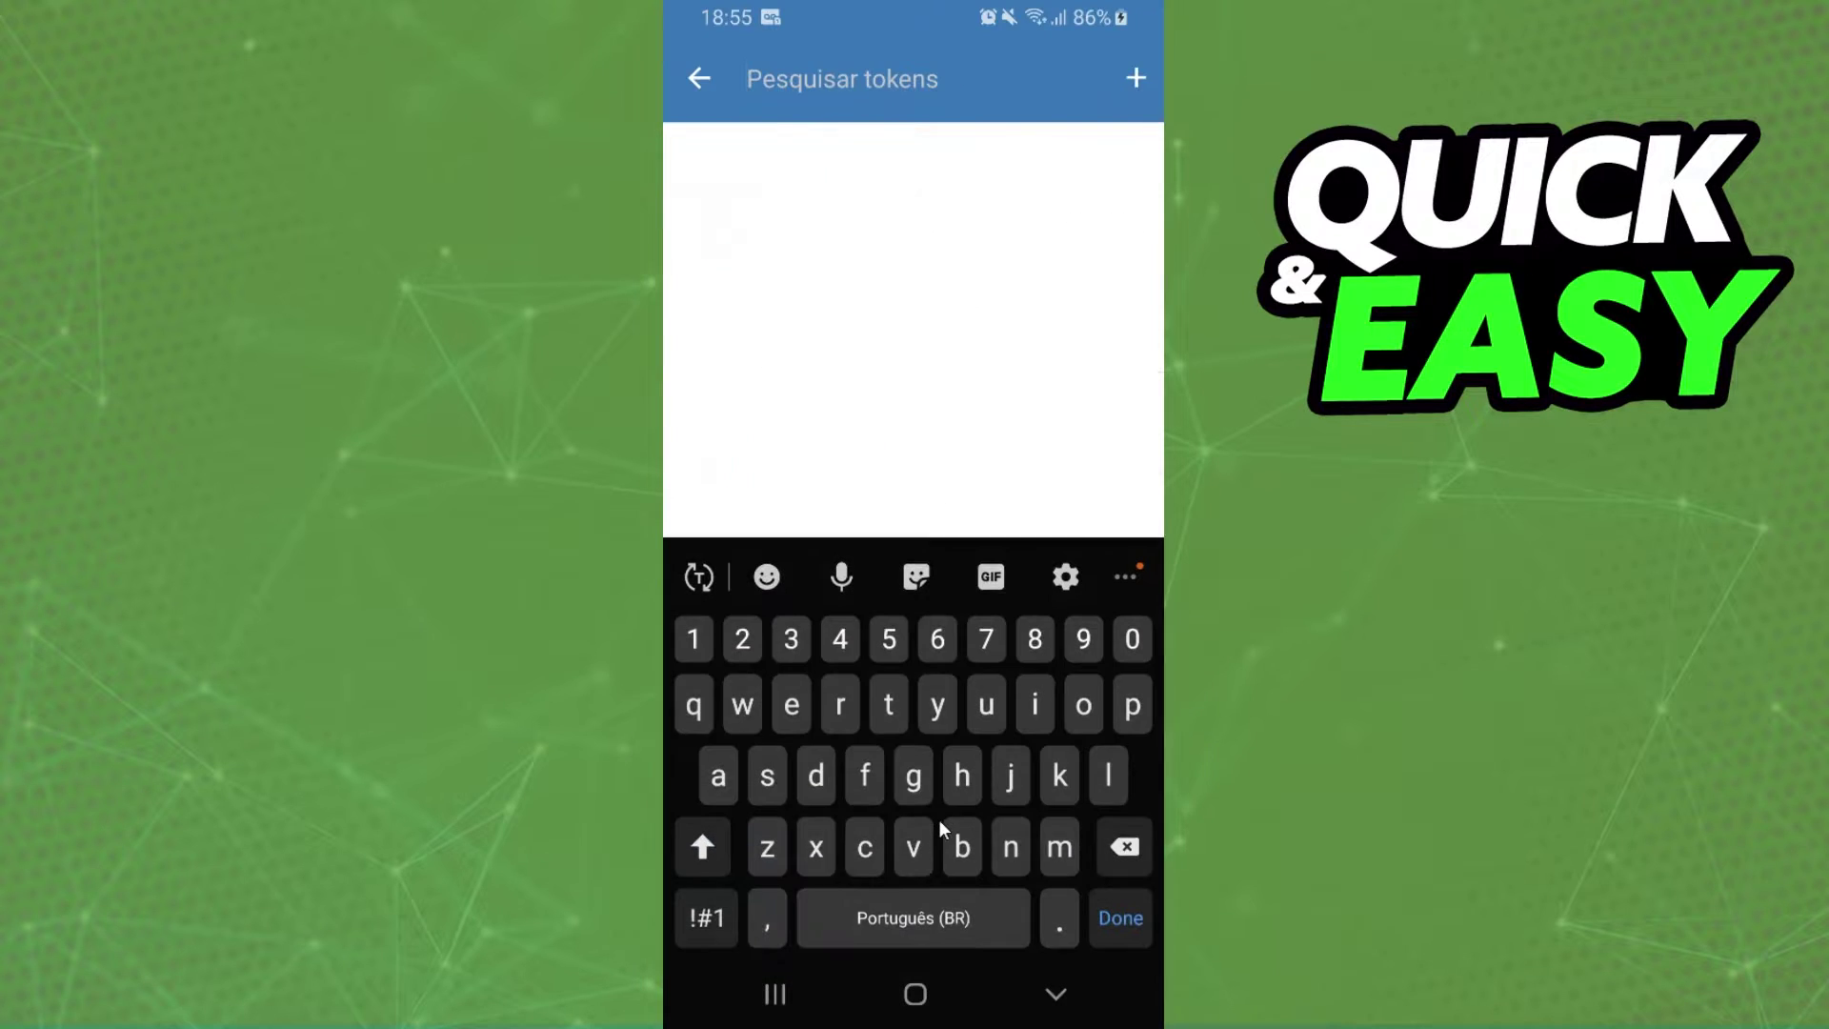
click(889, 700)
text(trx)
click(816, 841)
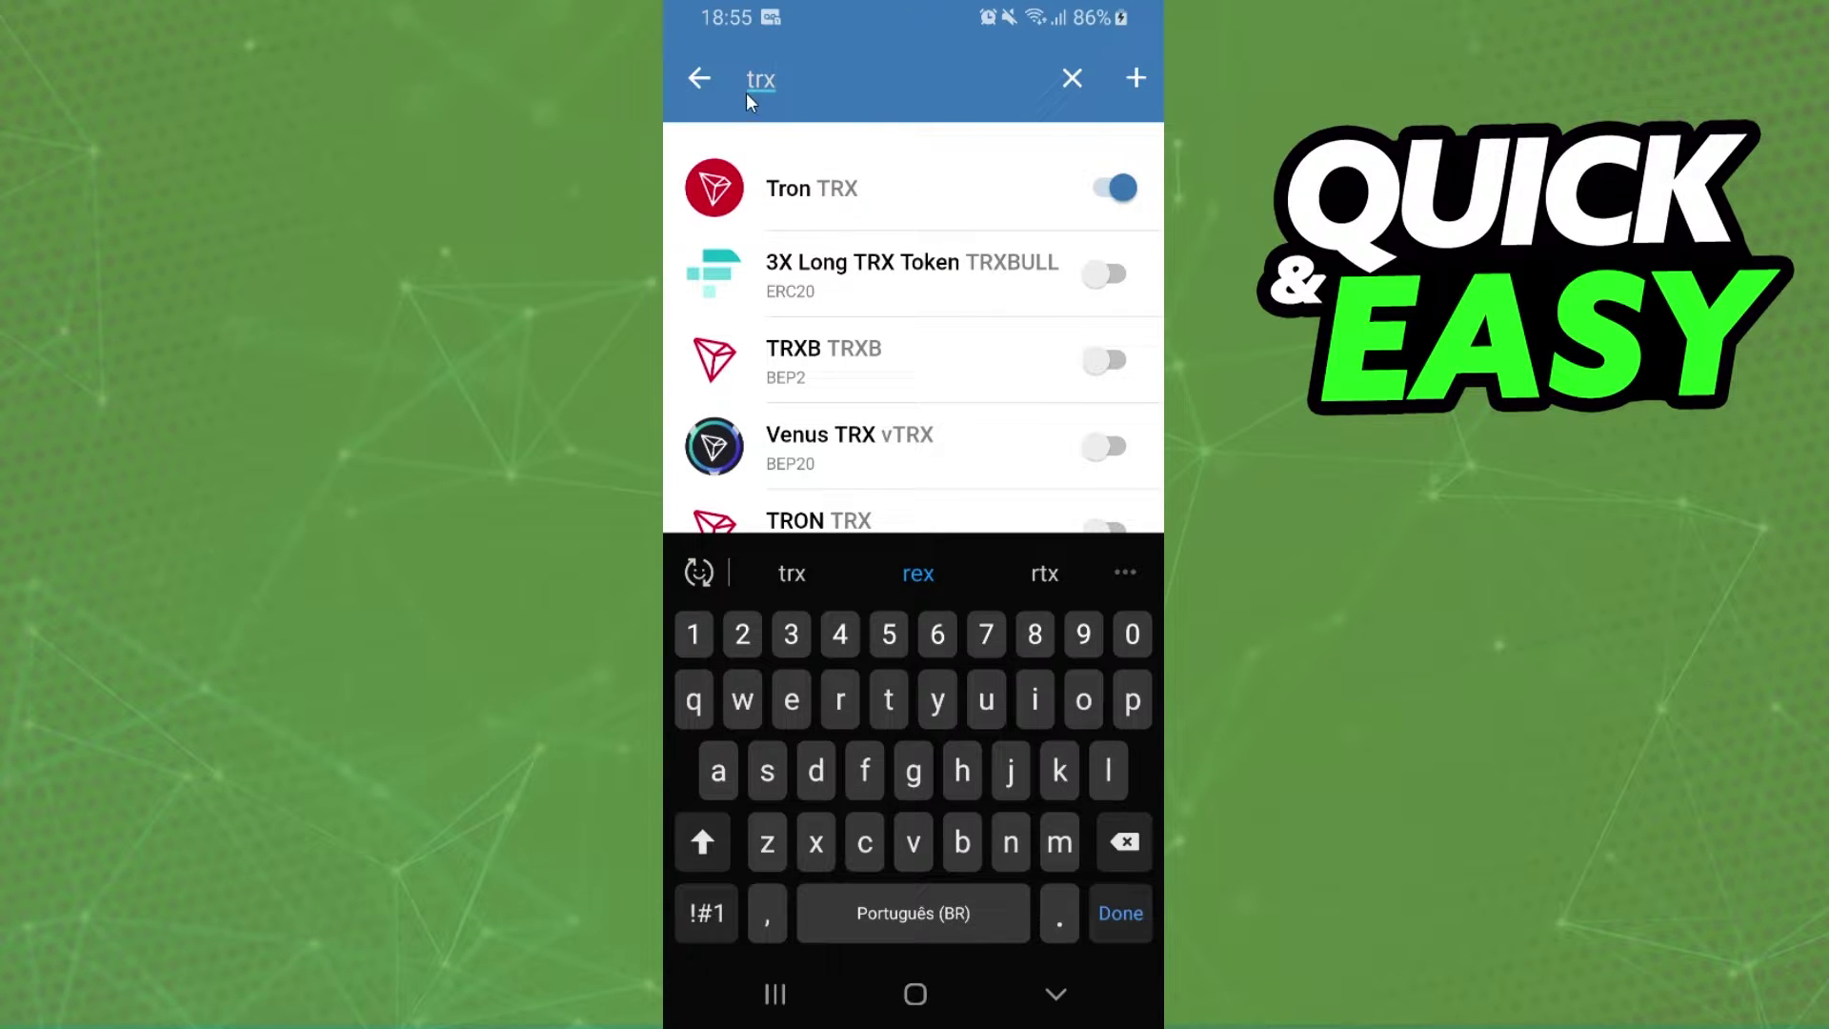
click(696, 78)
scroll(1023, 471, up, 5)
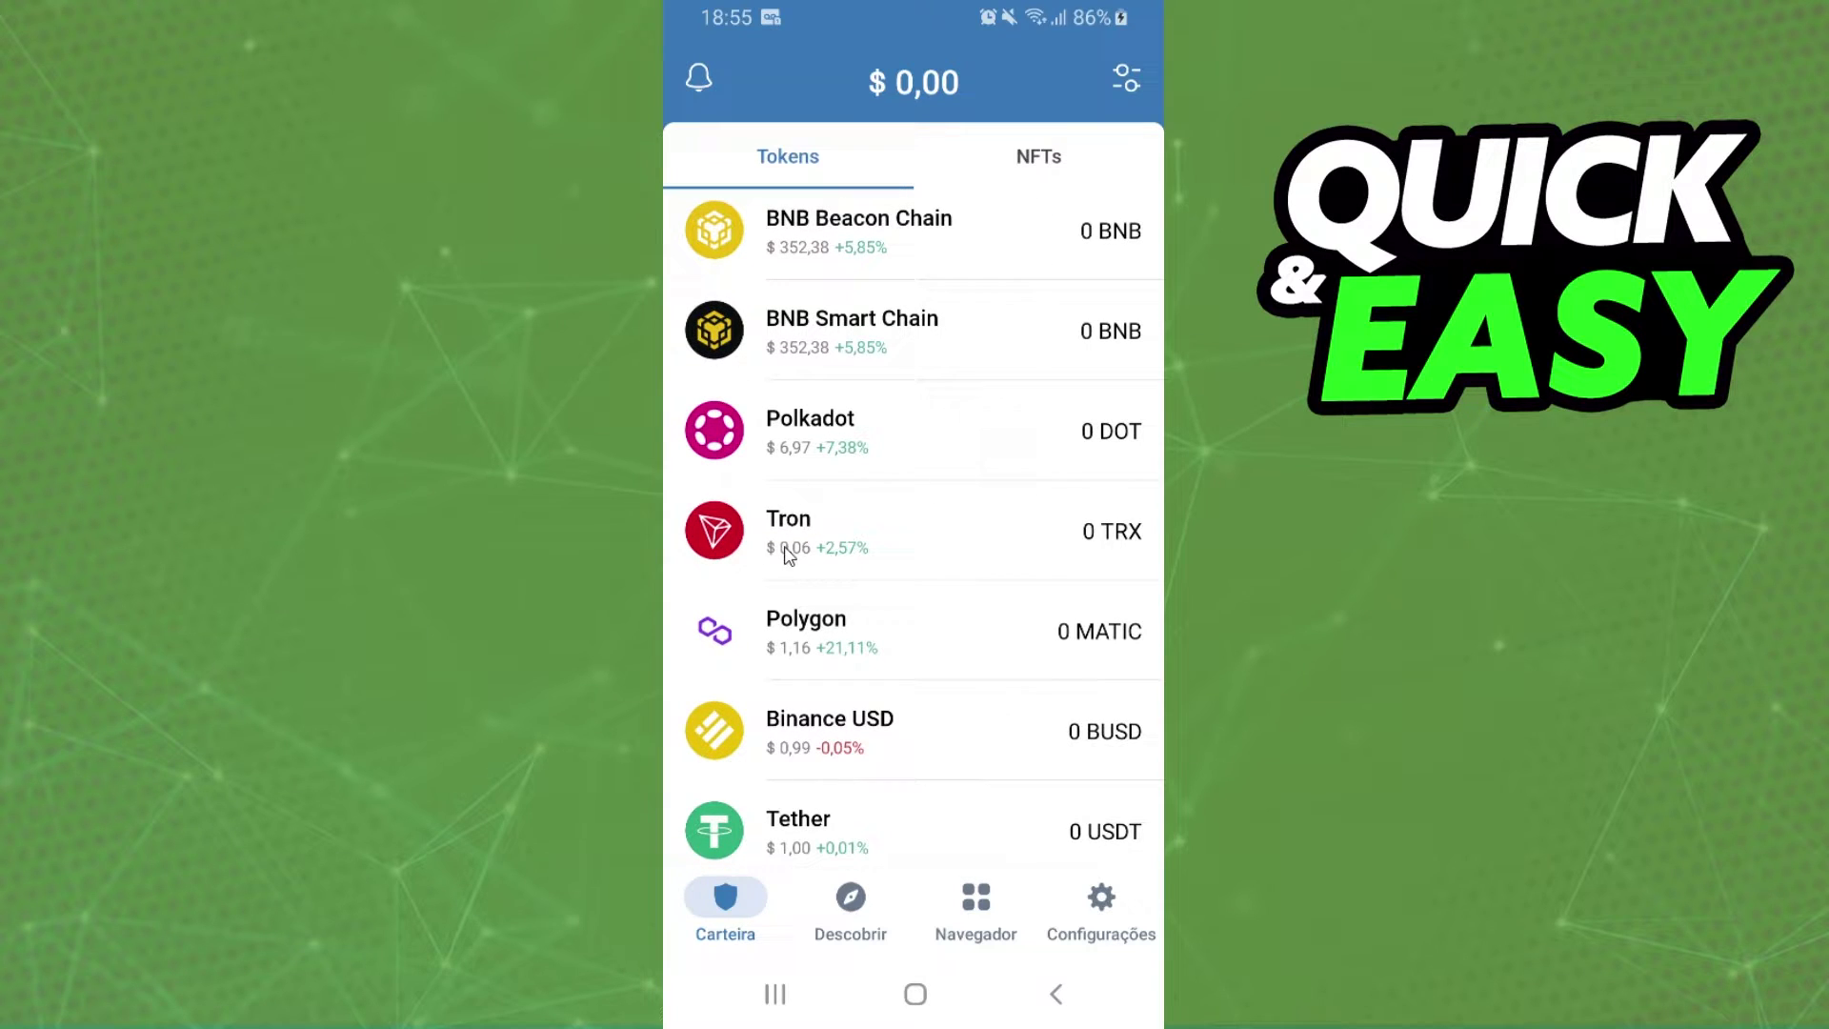
click(801, 541)
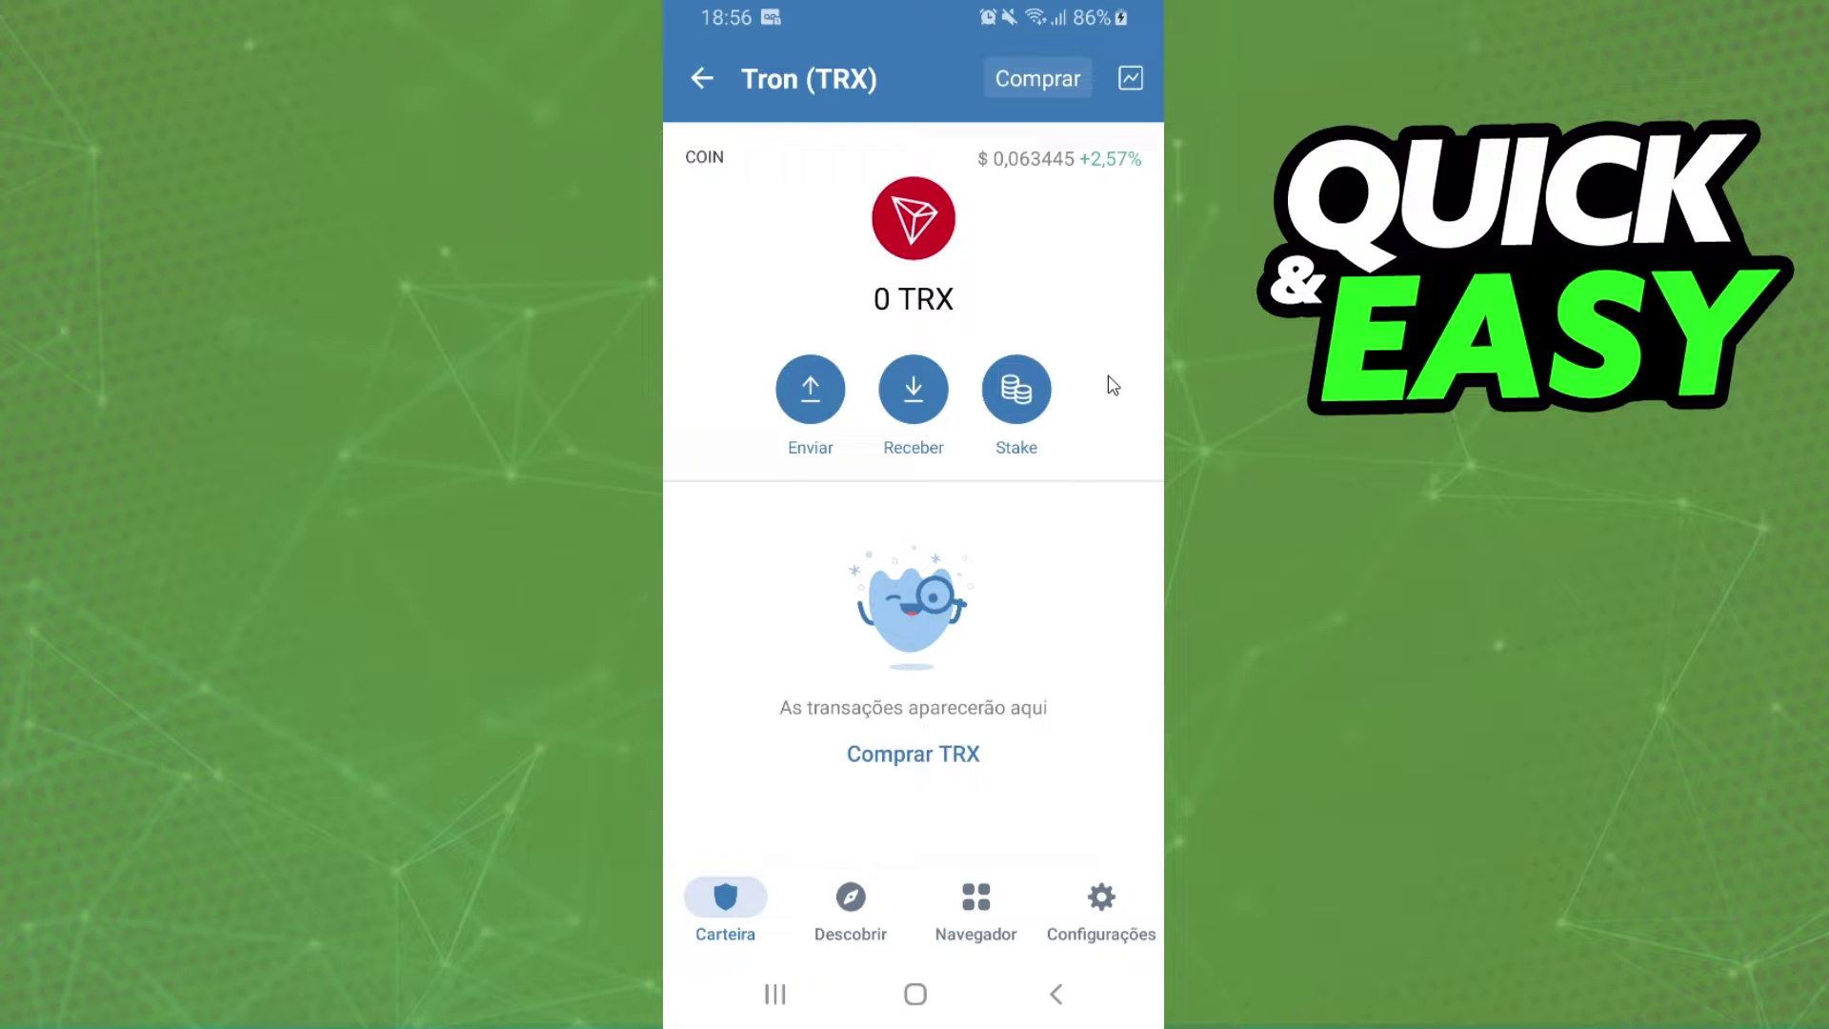
View the Polygon (MATIC) coin page with its Troca swap button, then return to the token list.
click(745, 87)
scroll(971, 486, down, 3)
scroll(969, 432, up, 1)
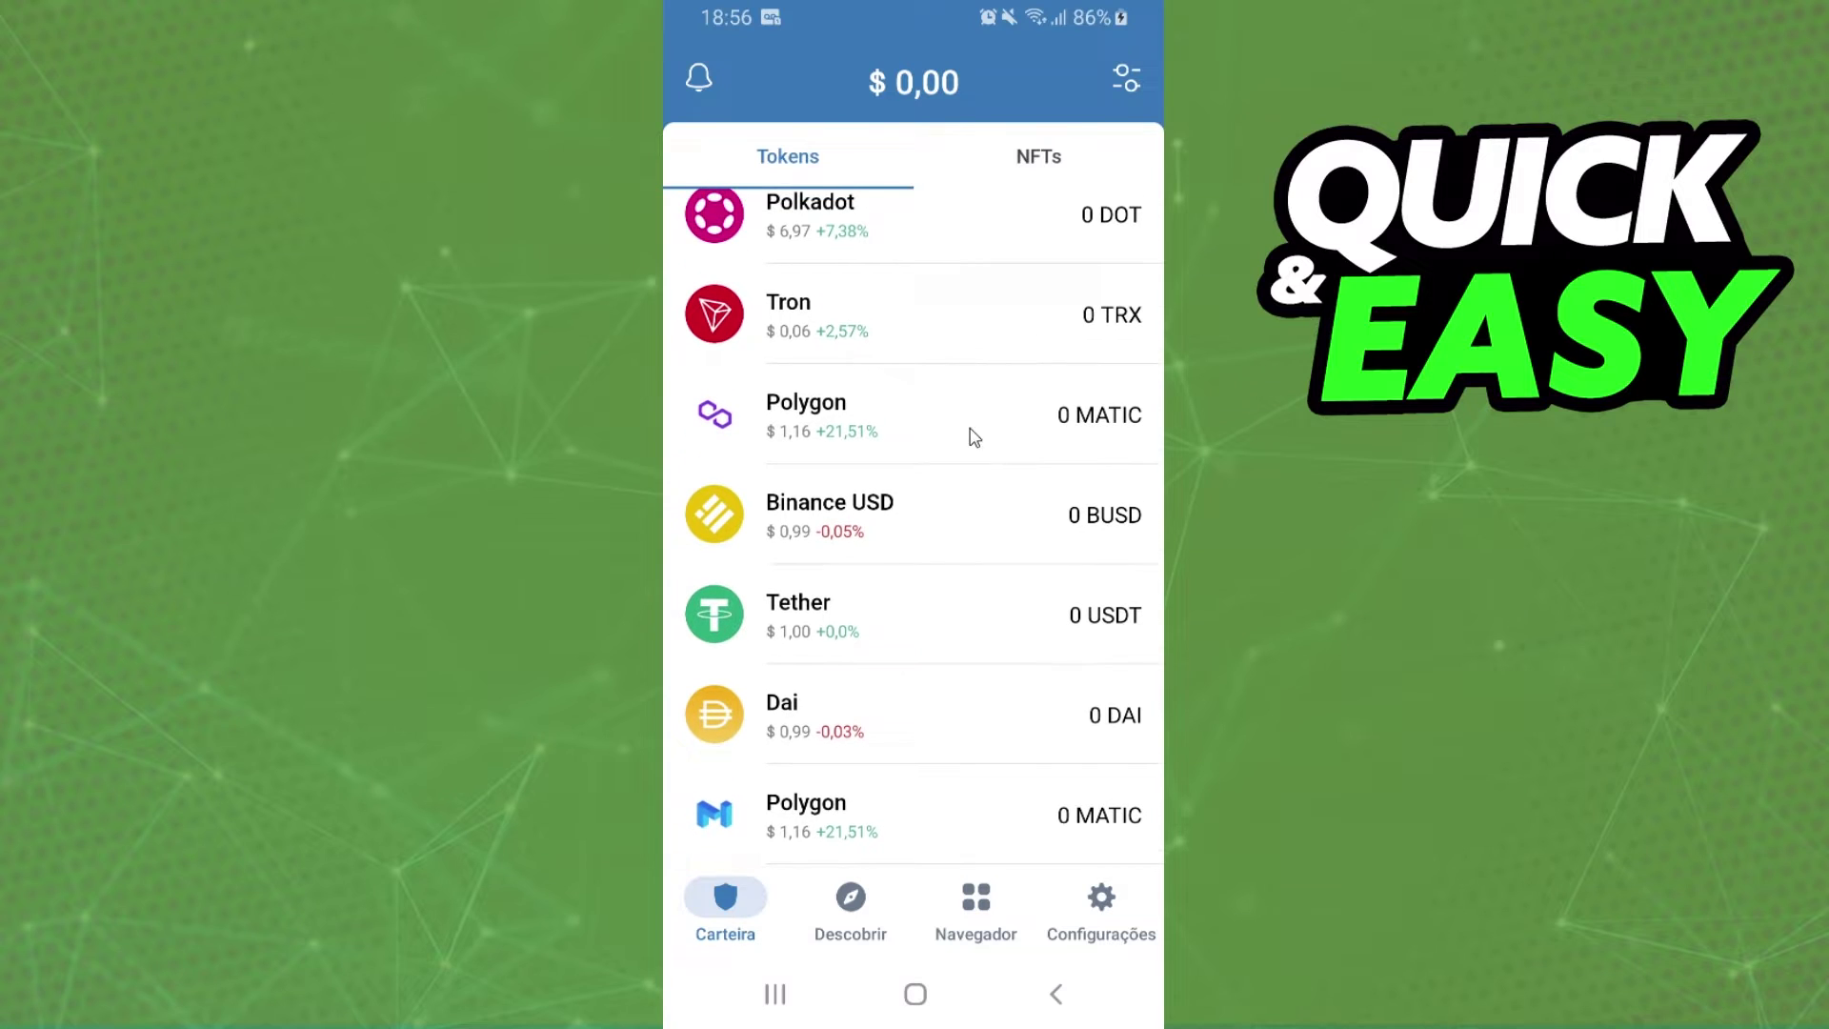
scroll(923, 429, down, 2)
scroll(950, 603, up, 1)
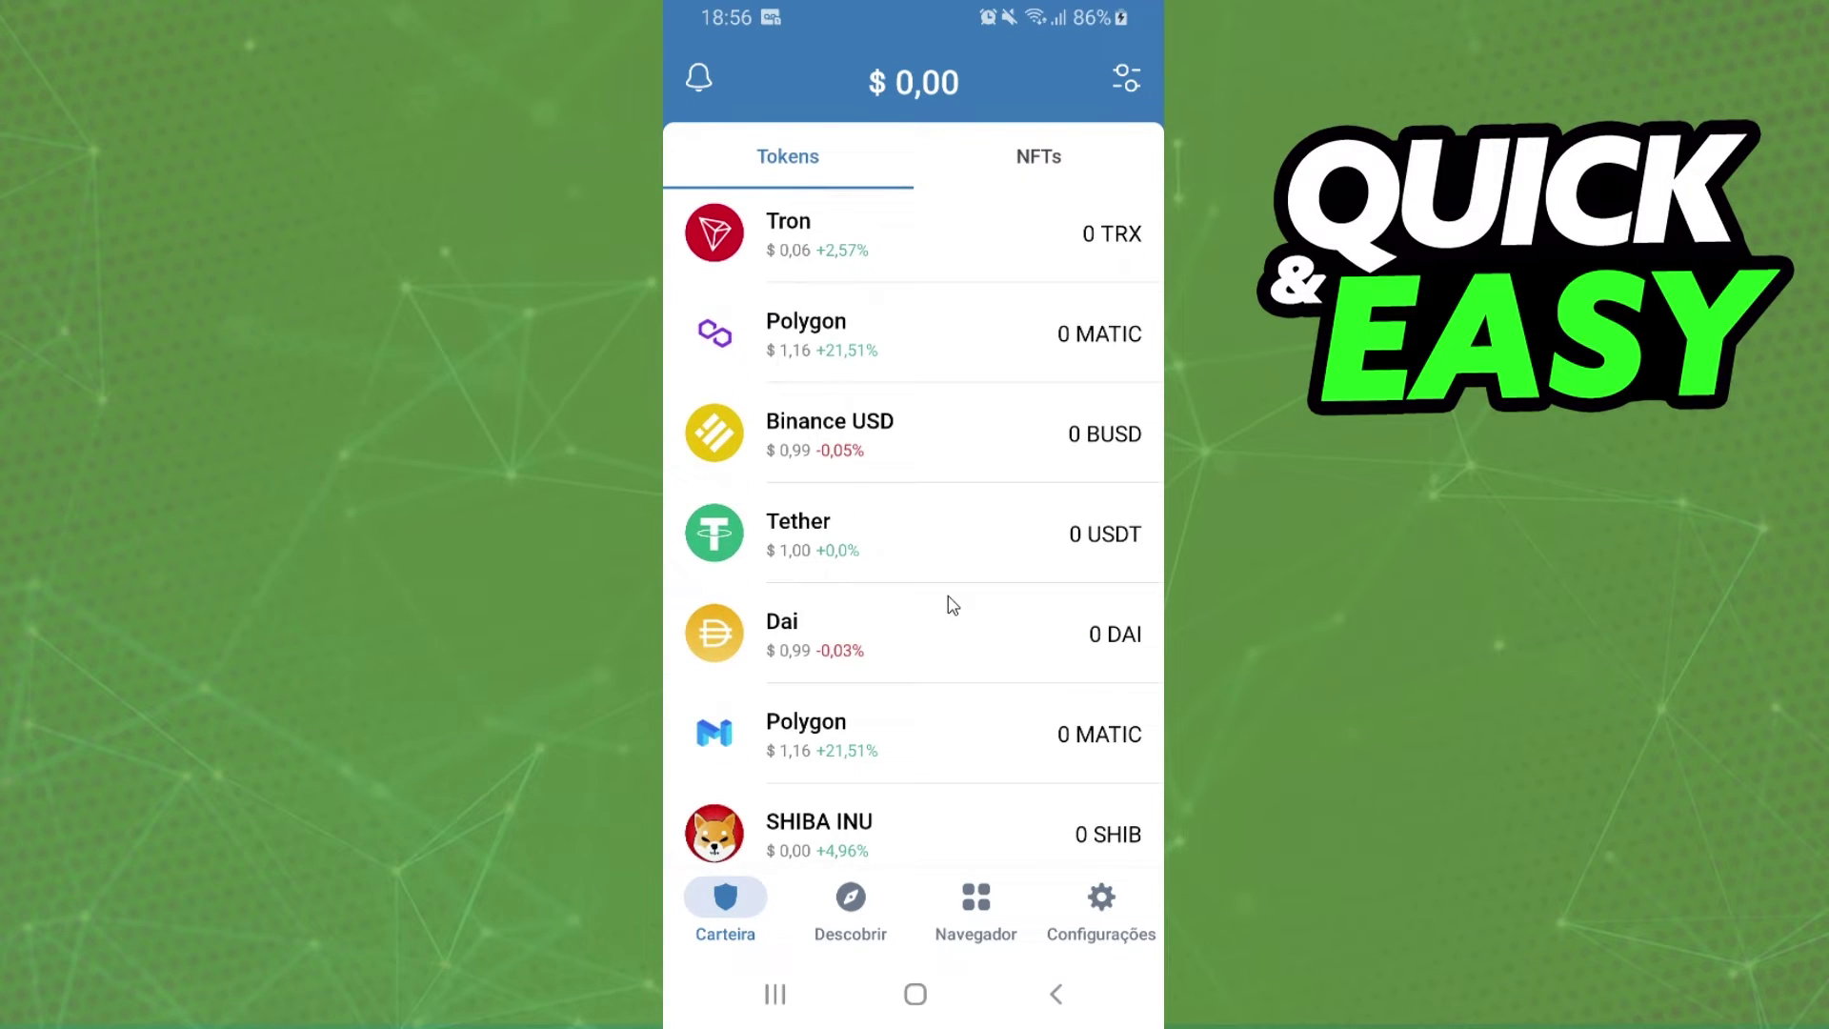
click(809, 737)
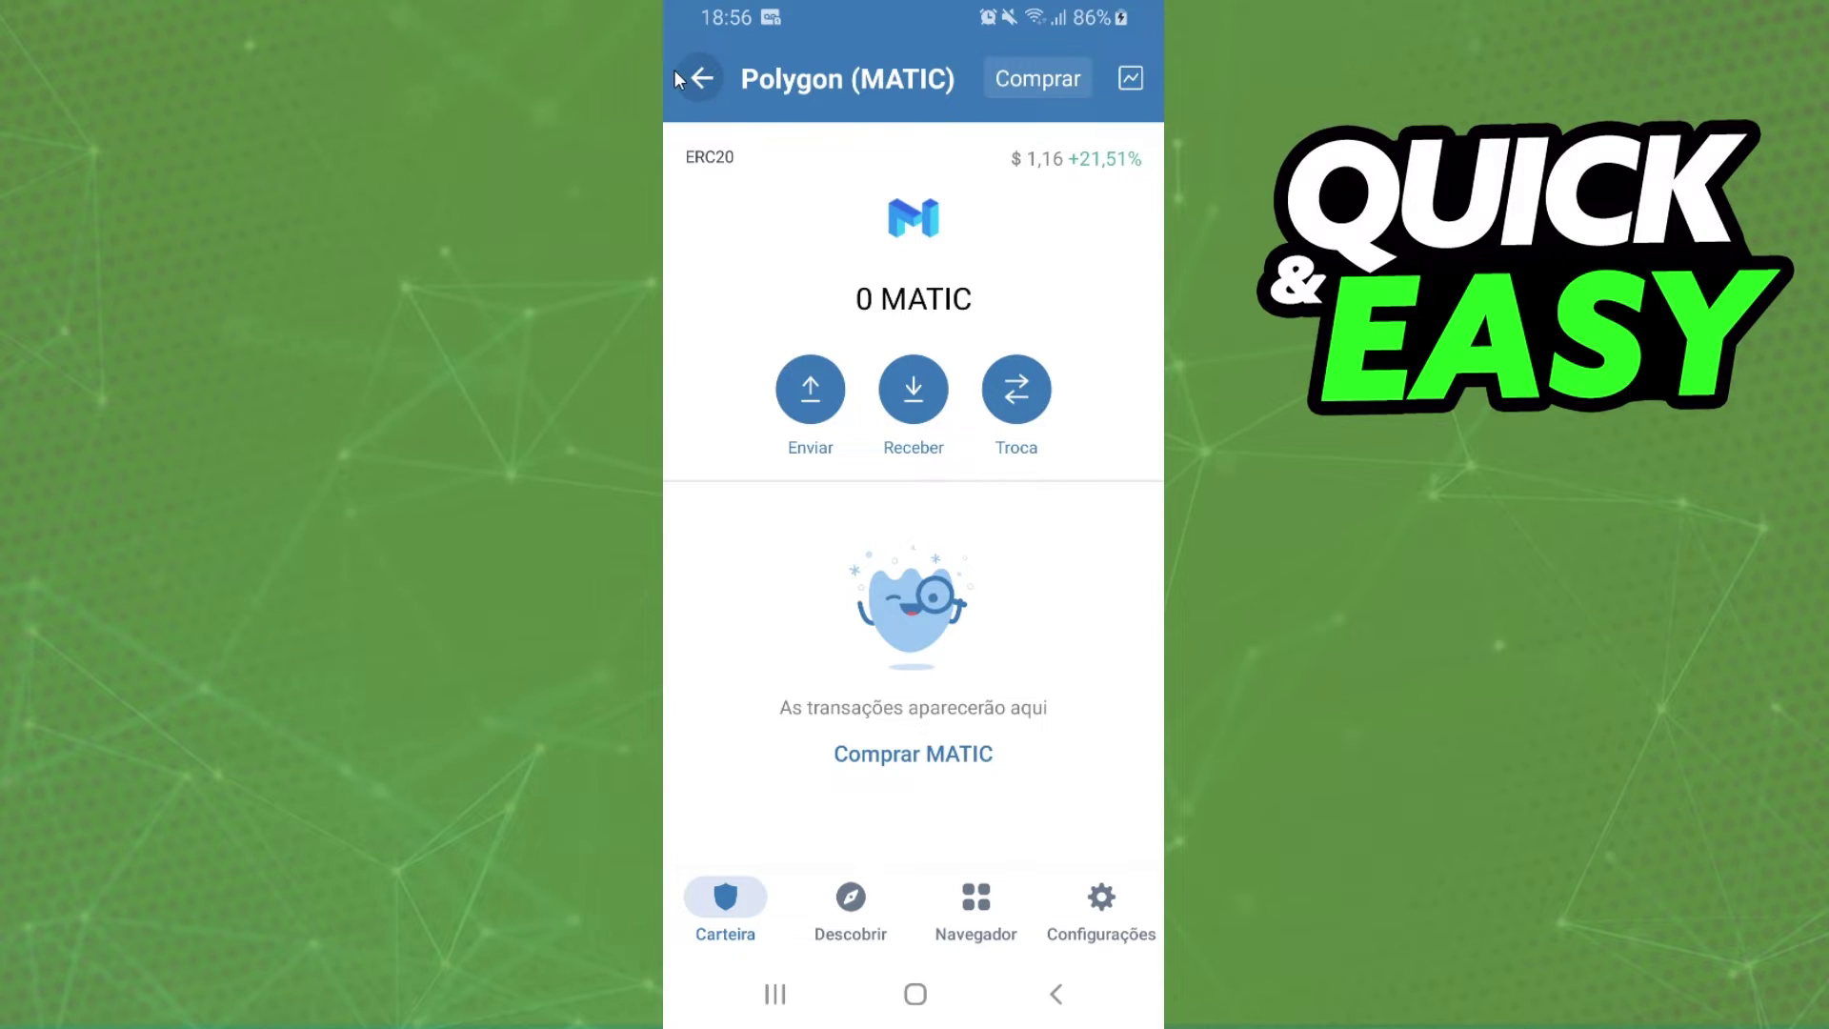
click(701, 79)
scroll(916, 572, up, 2)
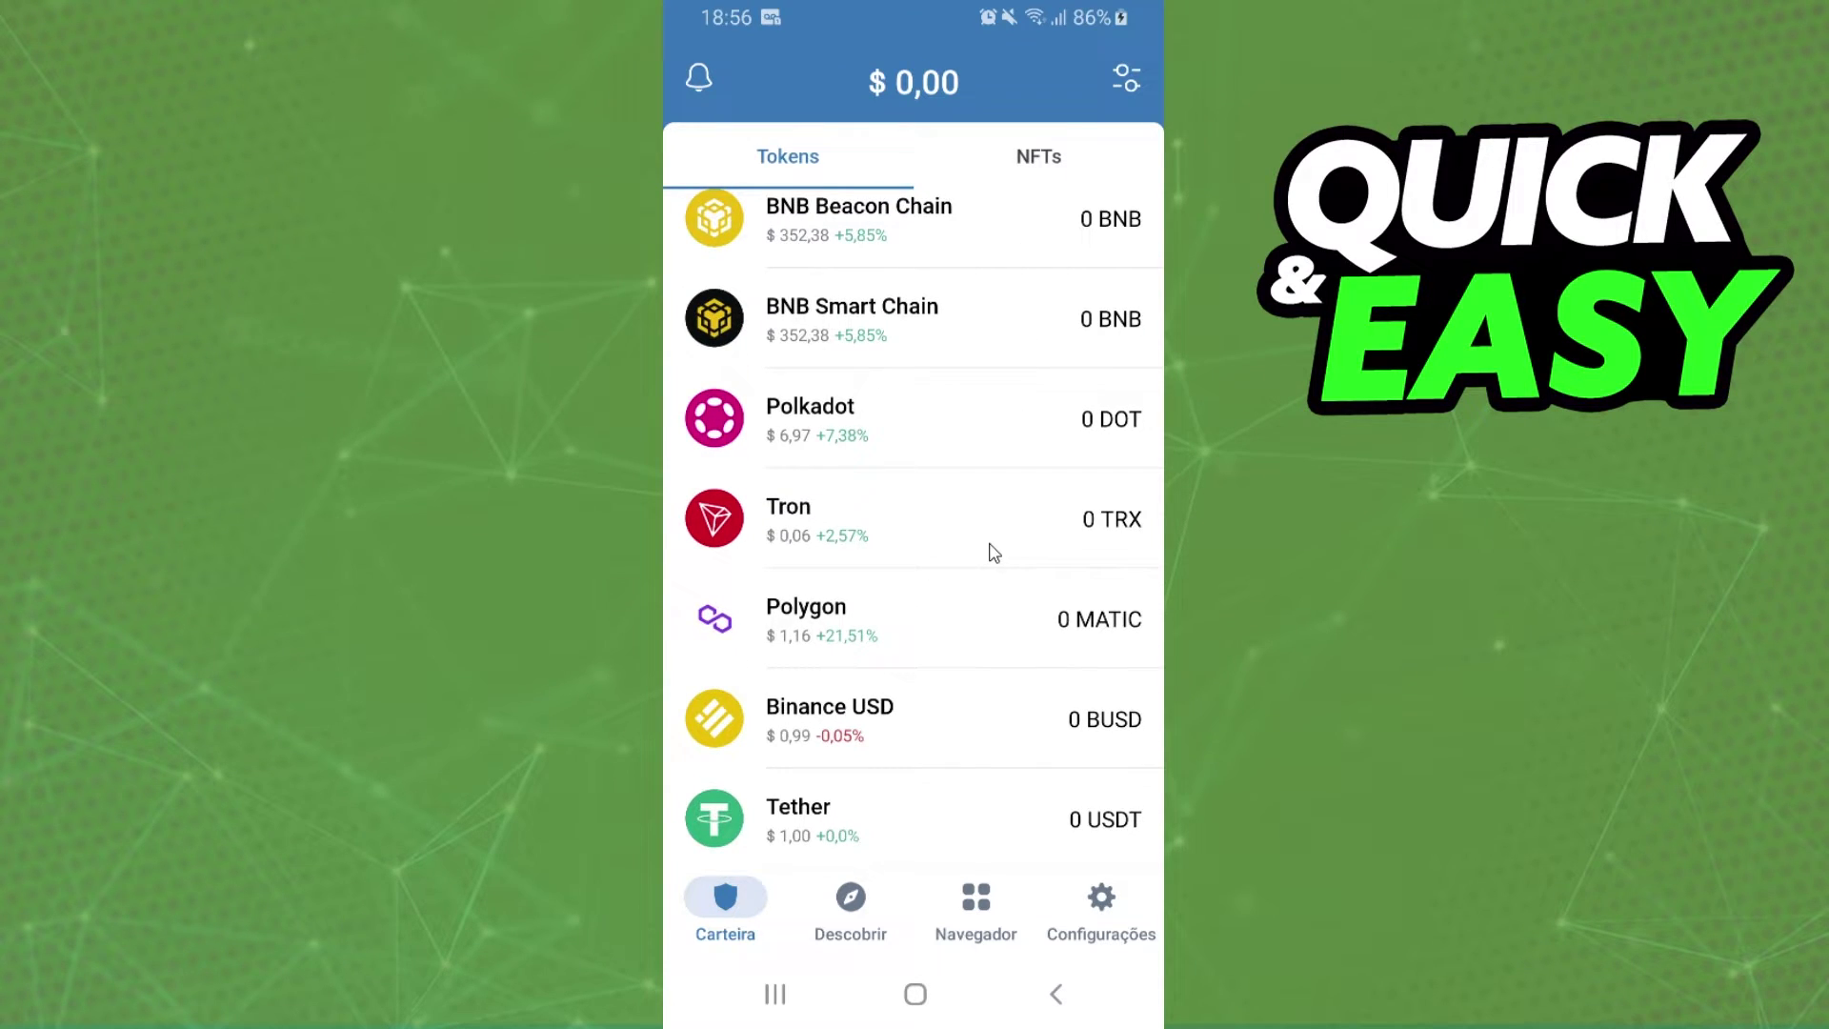
Open the Tron page, reopen Trust Wallet from the home screen, and start a TRX send (Enviar).
click(829, 524)
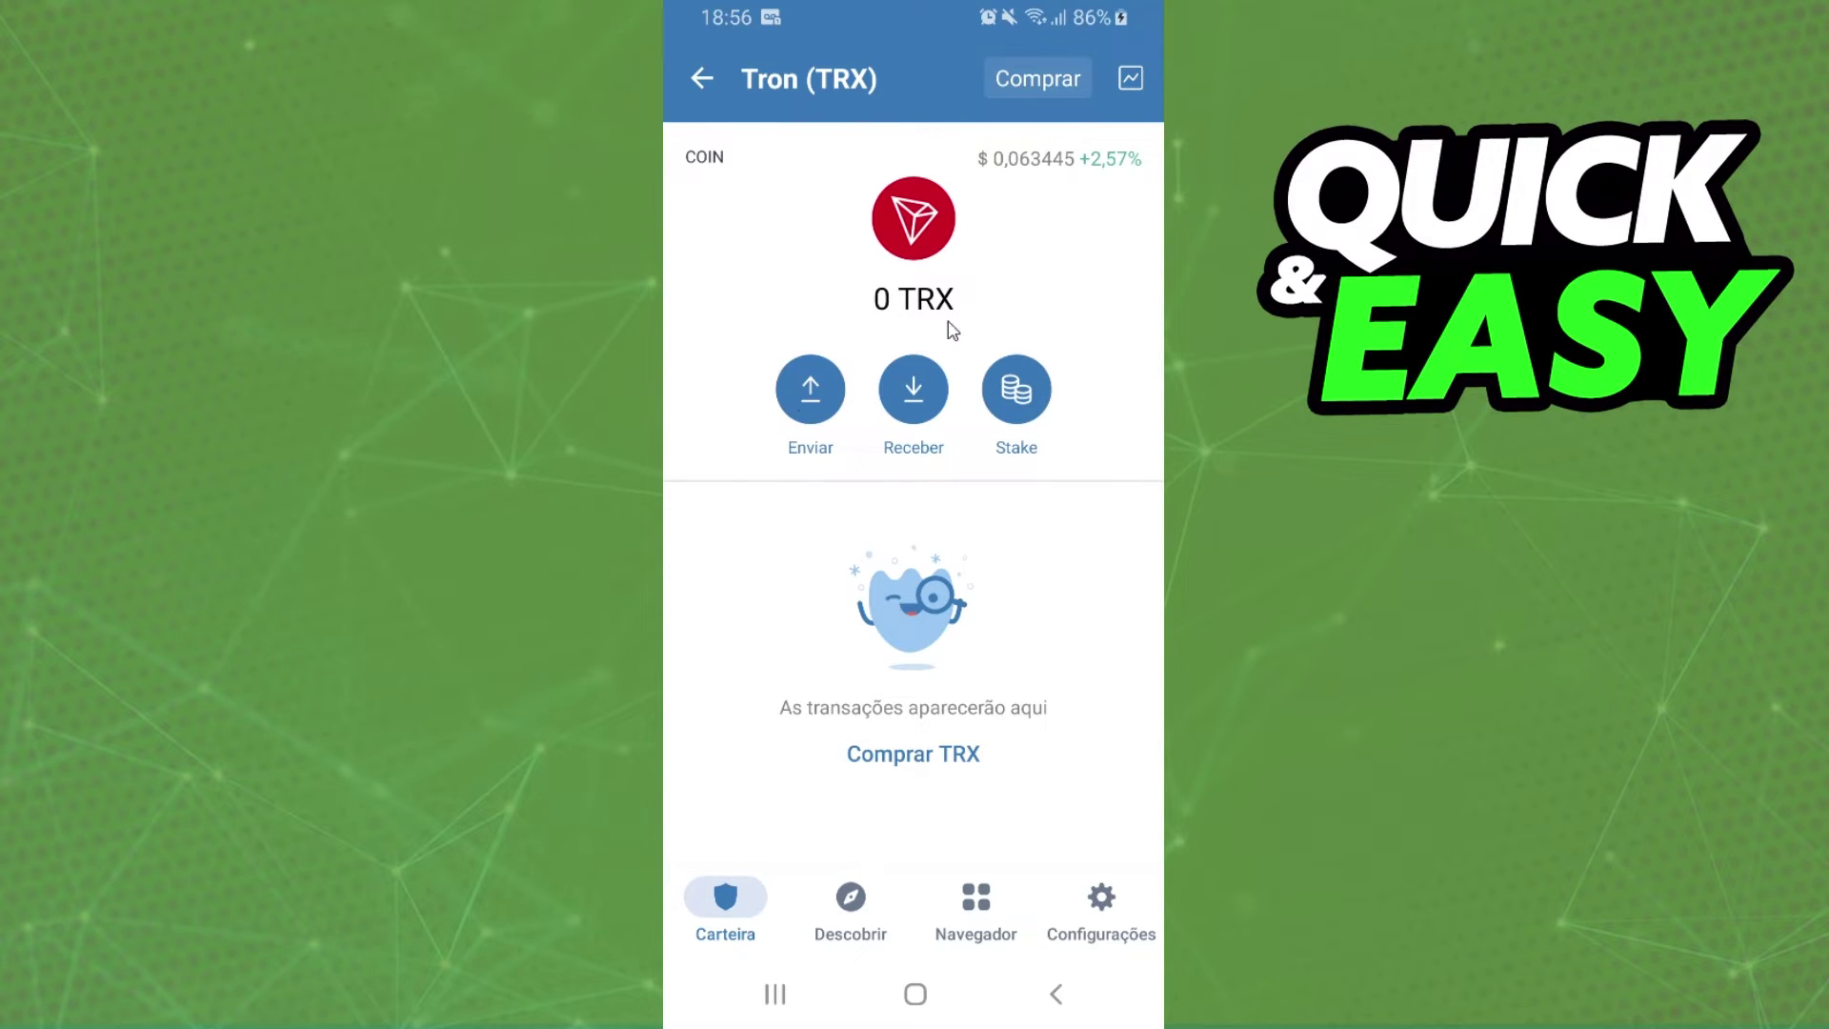
click(914, 995)
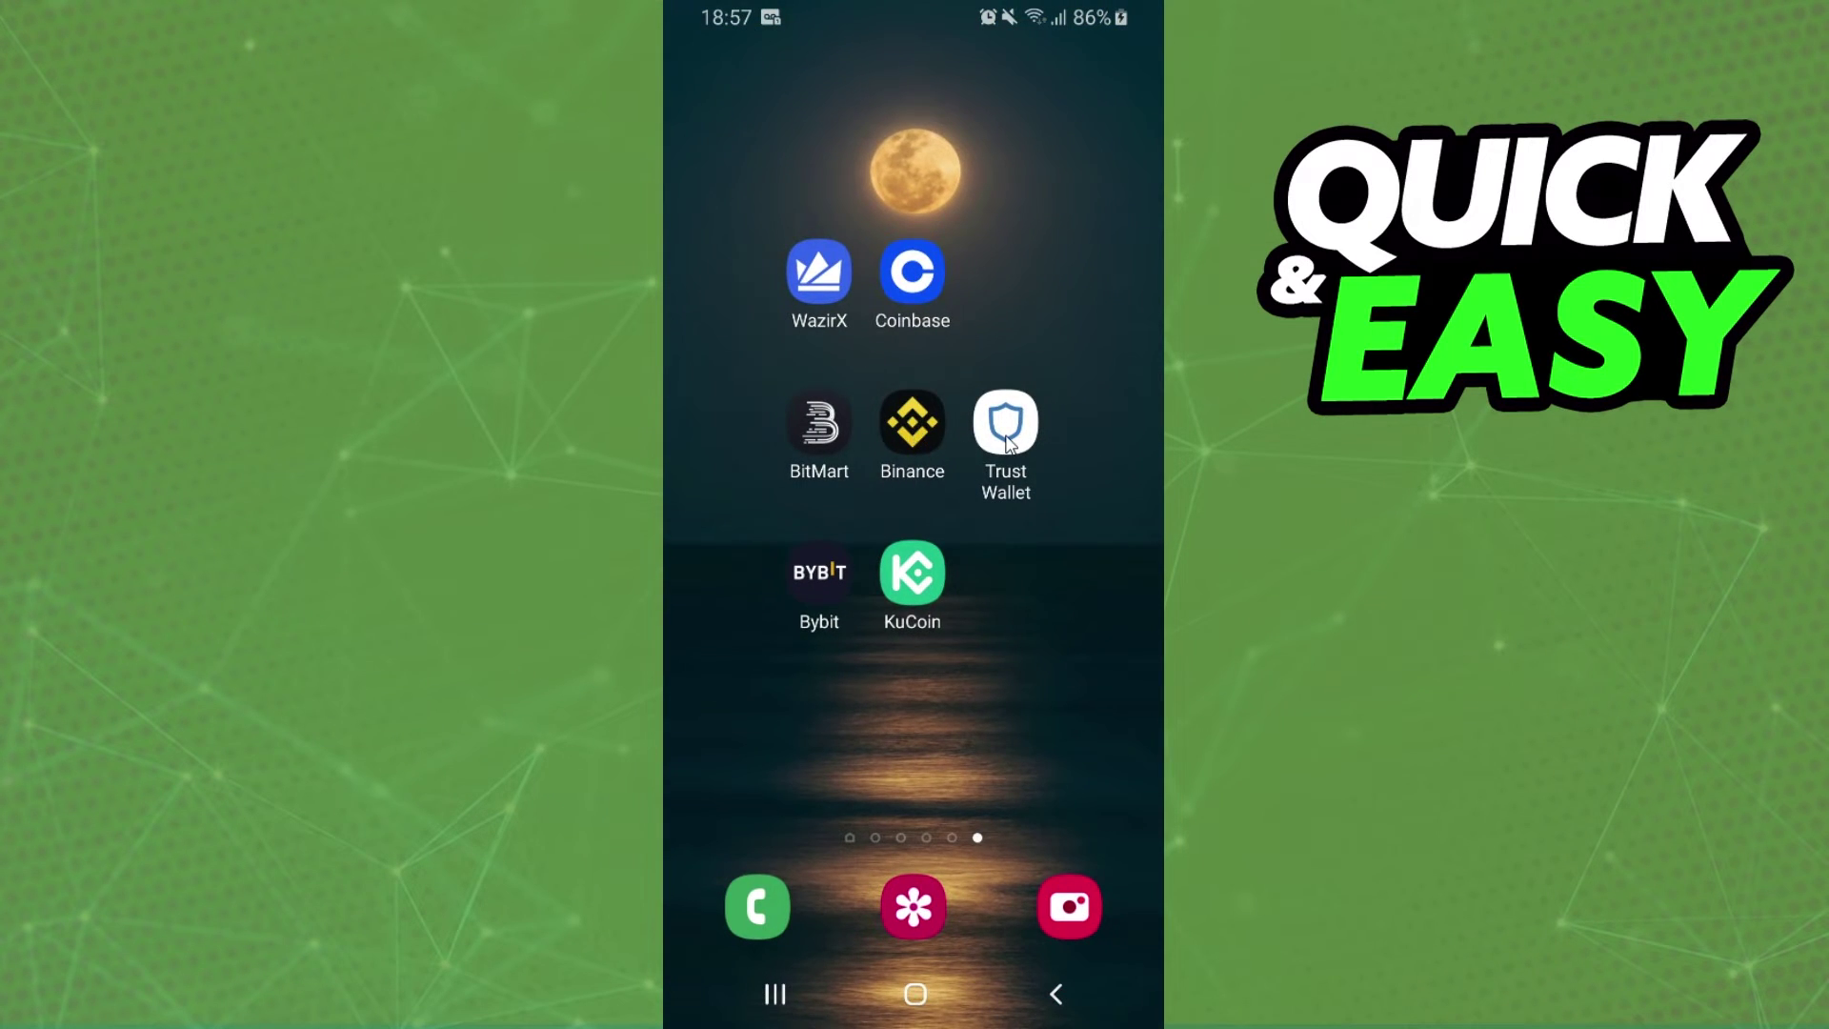
click(1008, 432)
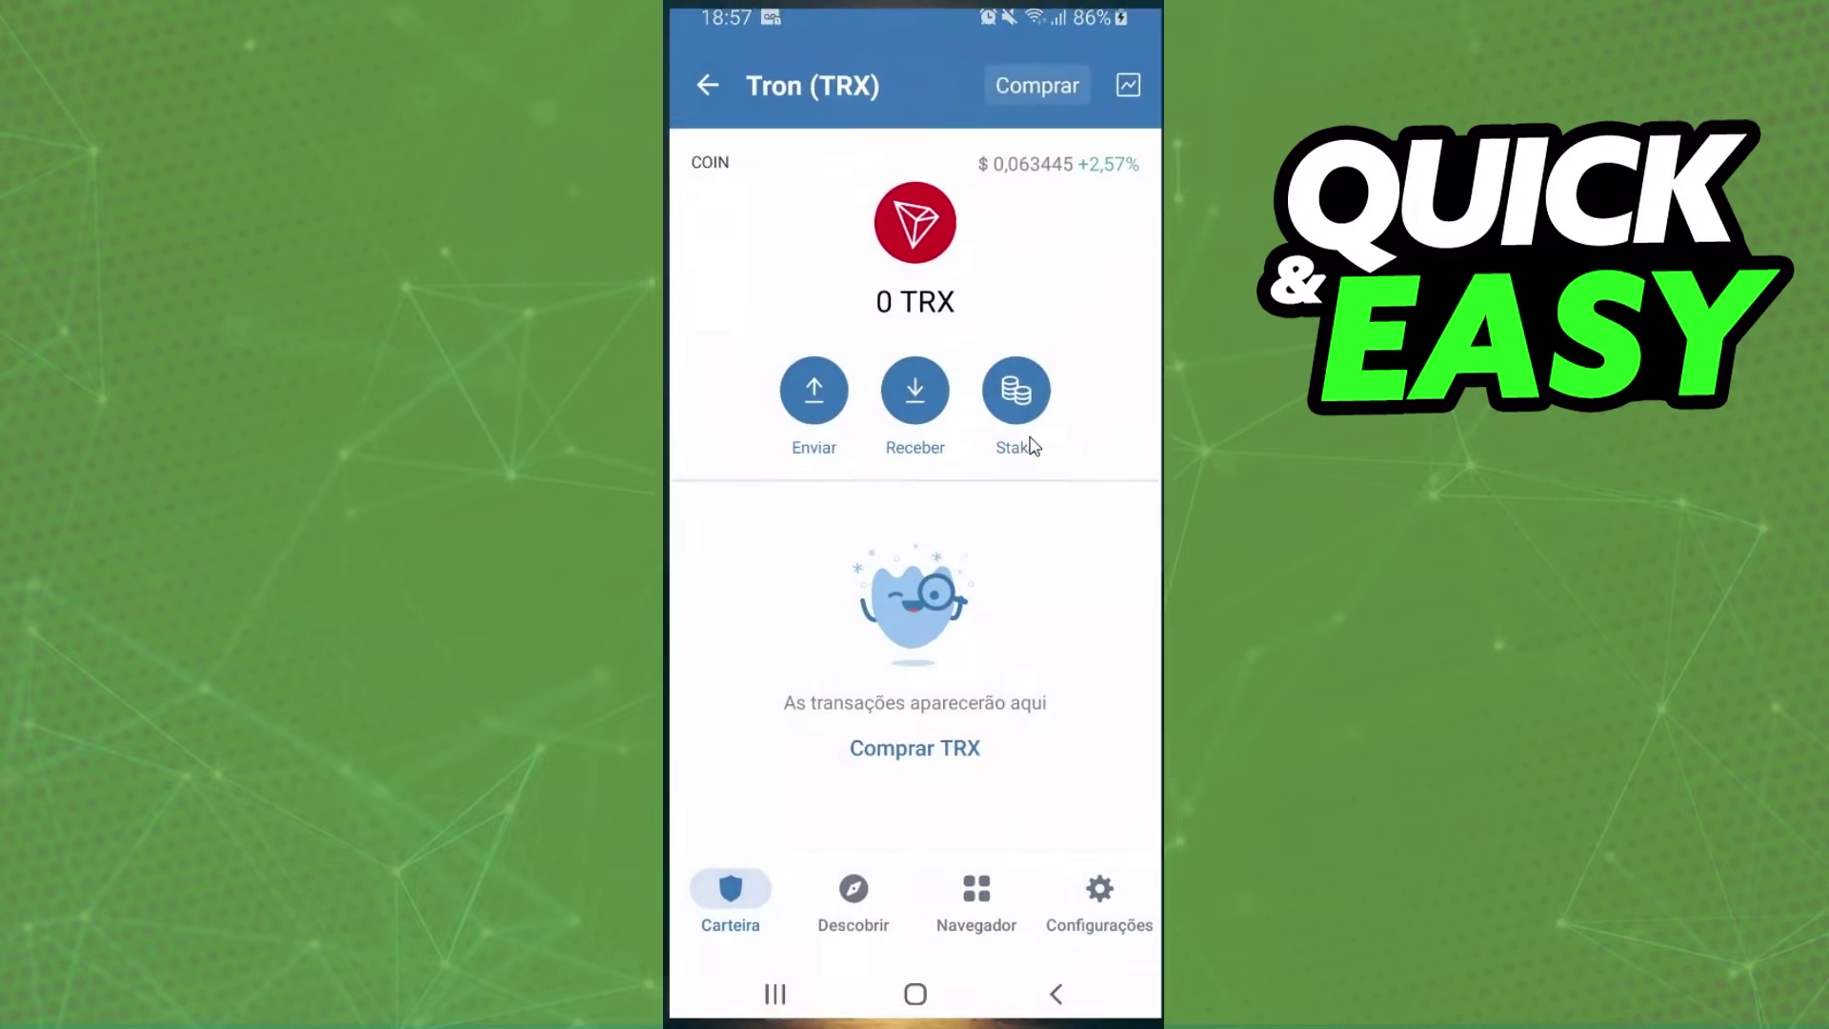
click(807, 392)
Focus the recipient address field, then the Valor TRX amount field, leaving both empty.
click(829, 200)
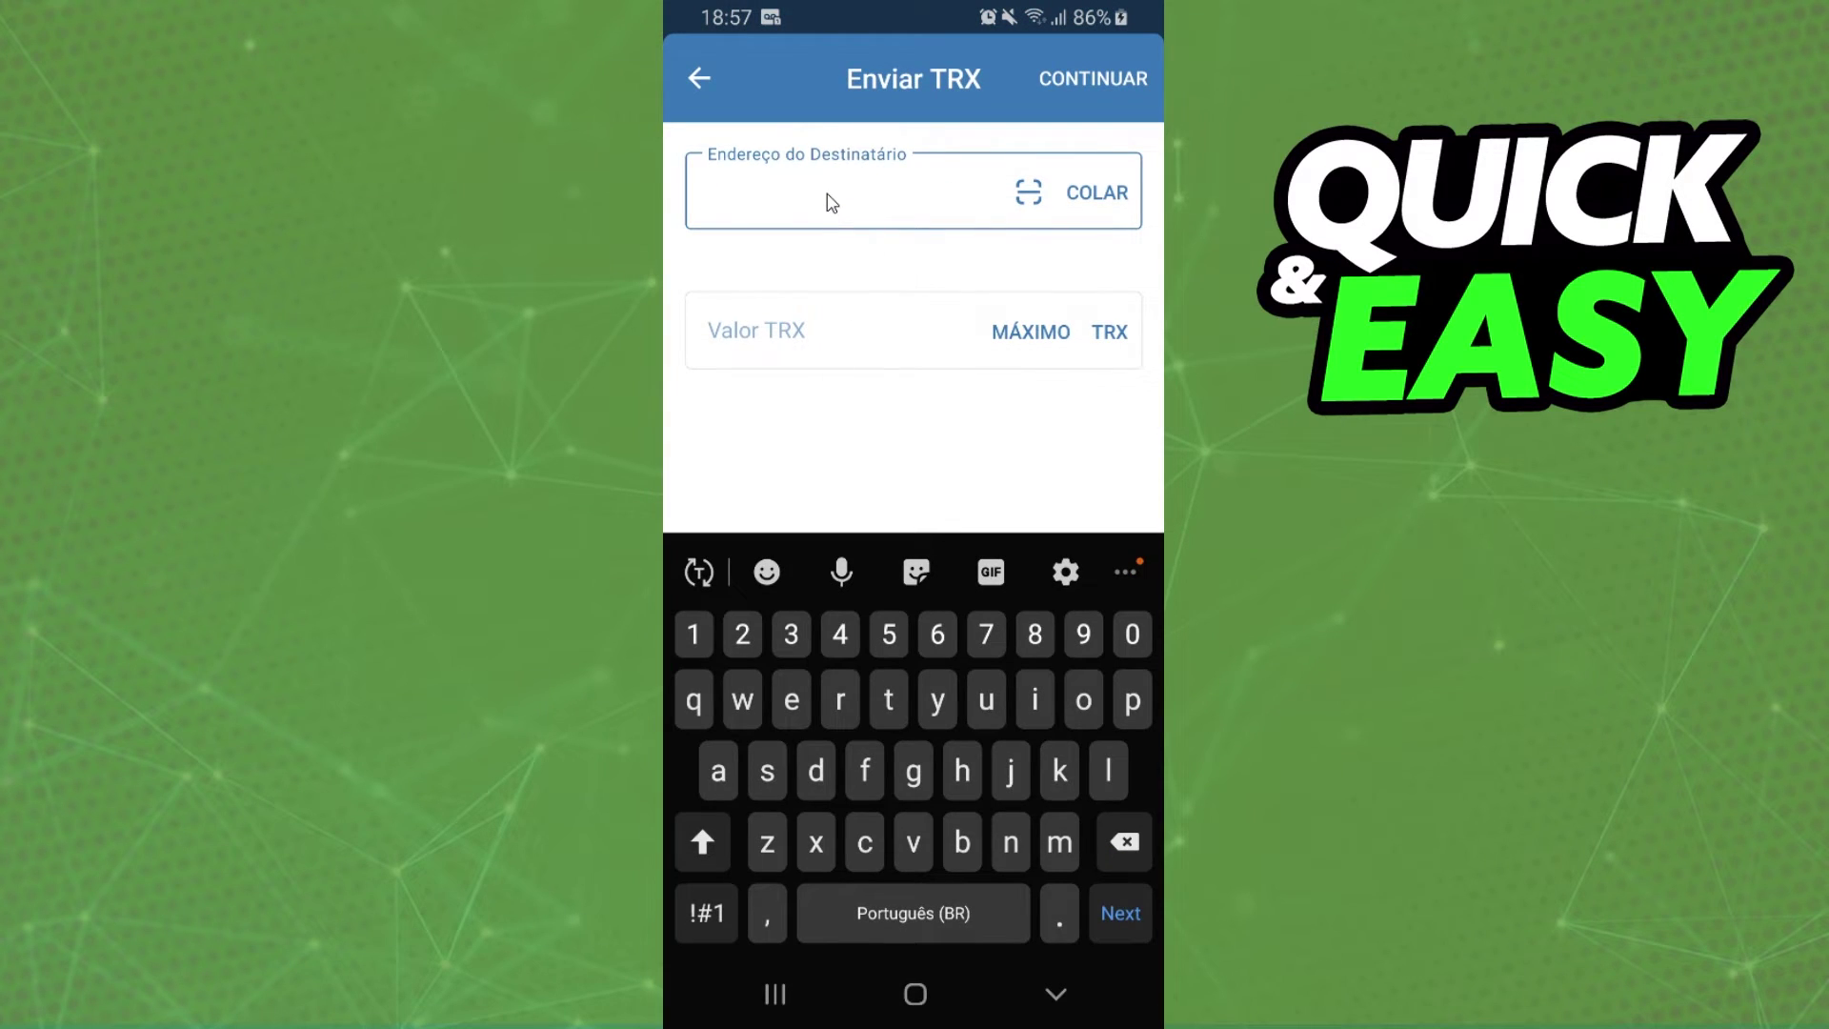
click(750, 323)
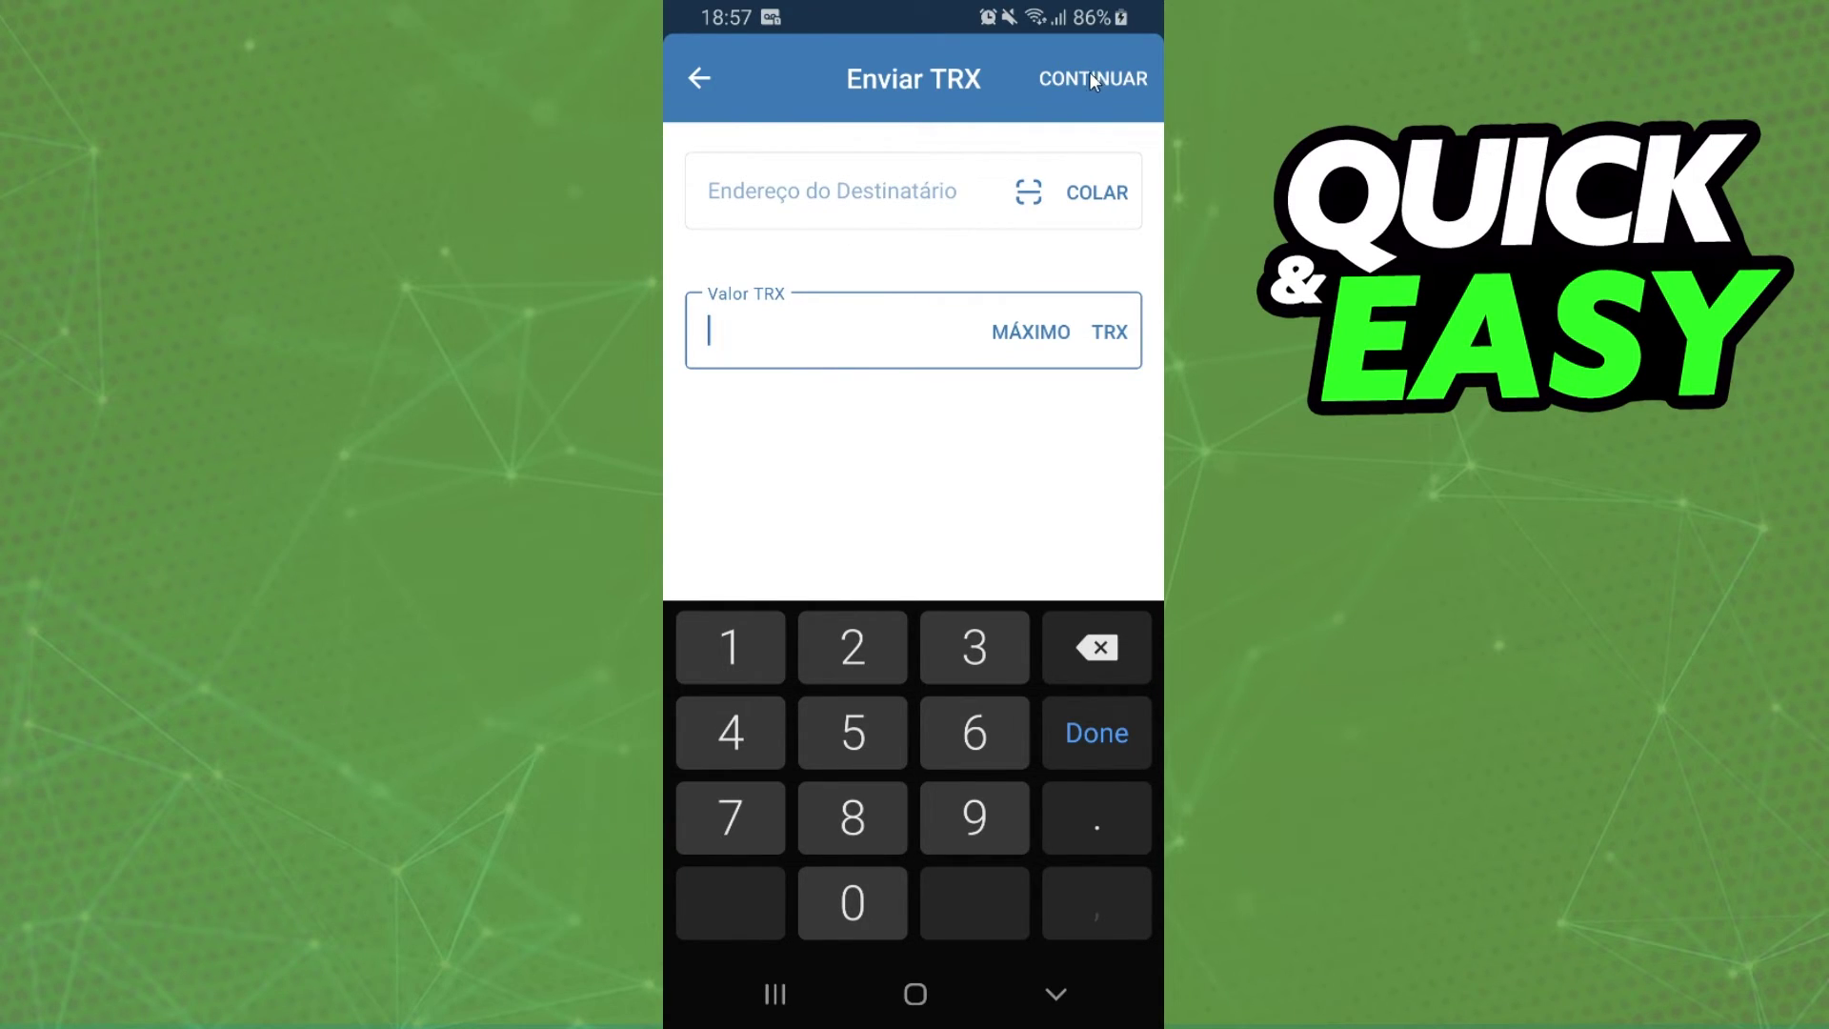
click(915, 995)
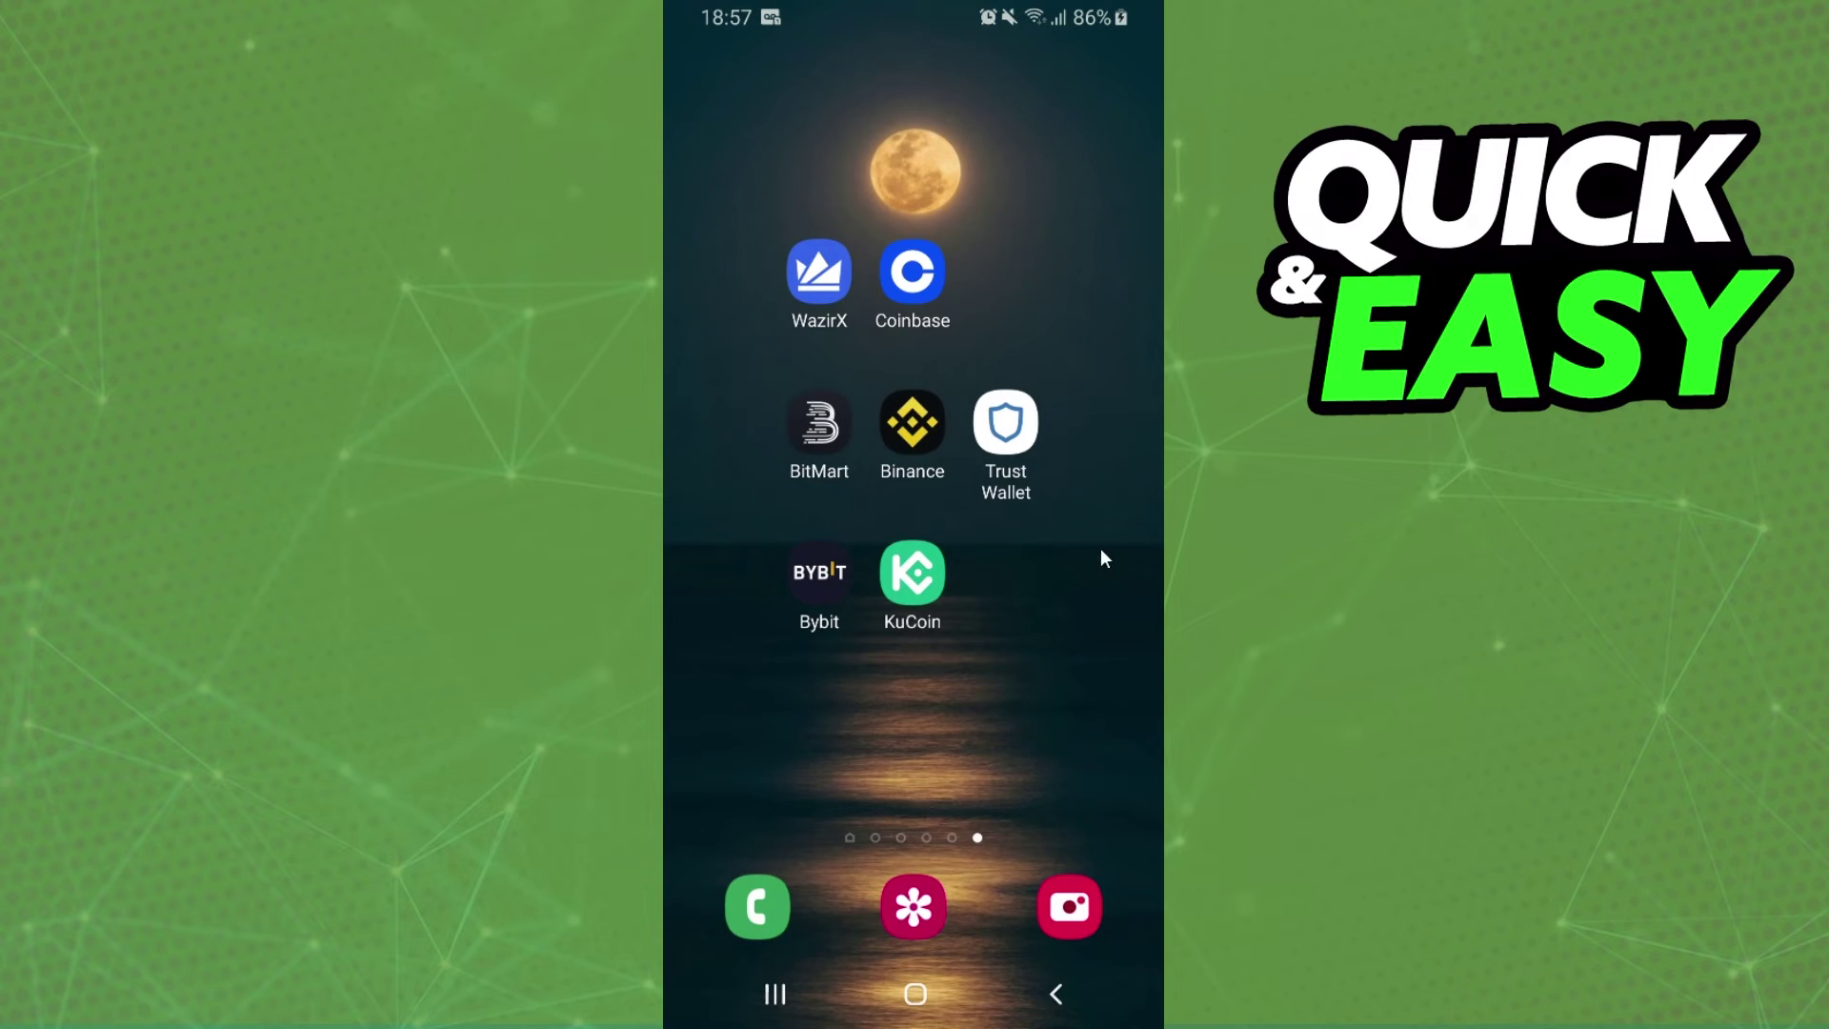